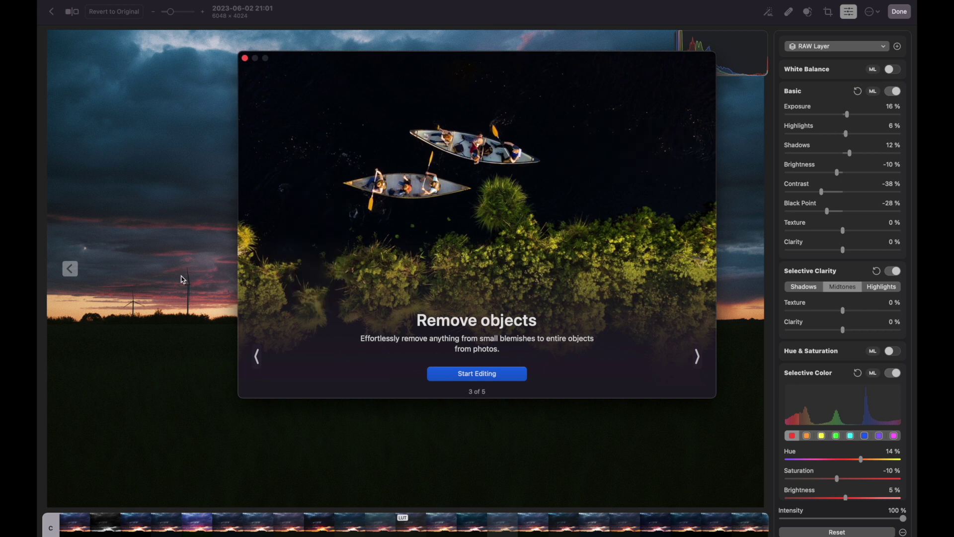
Dismiss the welcome tour and start editing the unedited windmill wheat-field photo.
{"action": "left_click", "coordinate": [183, 280]}
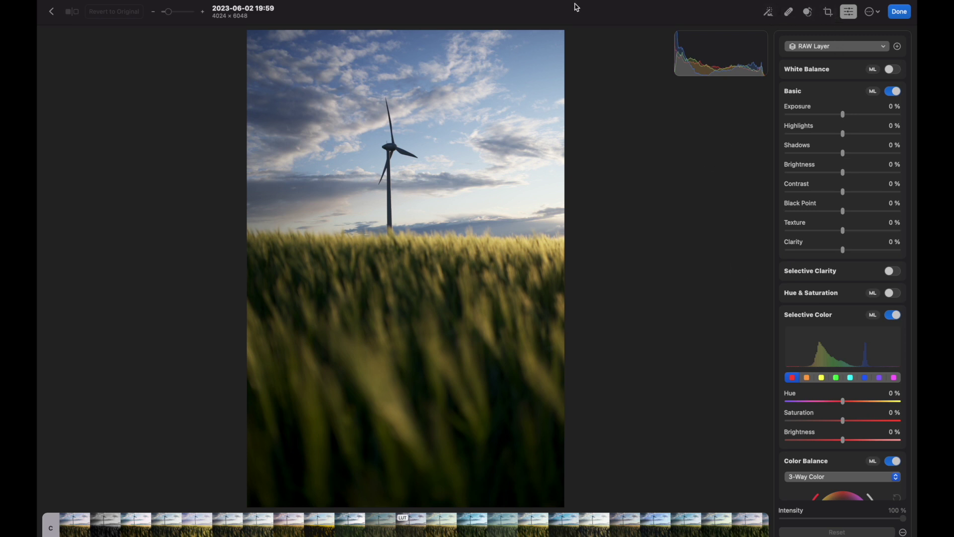
Switch off the Levels, Curves and Color Balance adjustments.
{"action": "scroll", "coordinate": [824, 149], "scroll_direction": "down", "scroll_amount": 10}
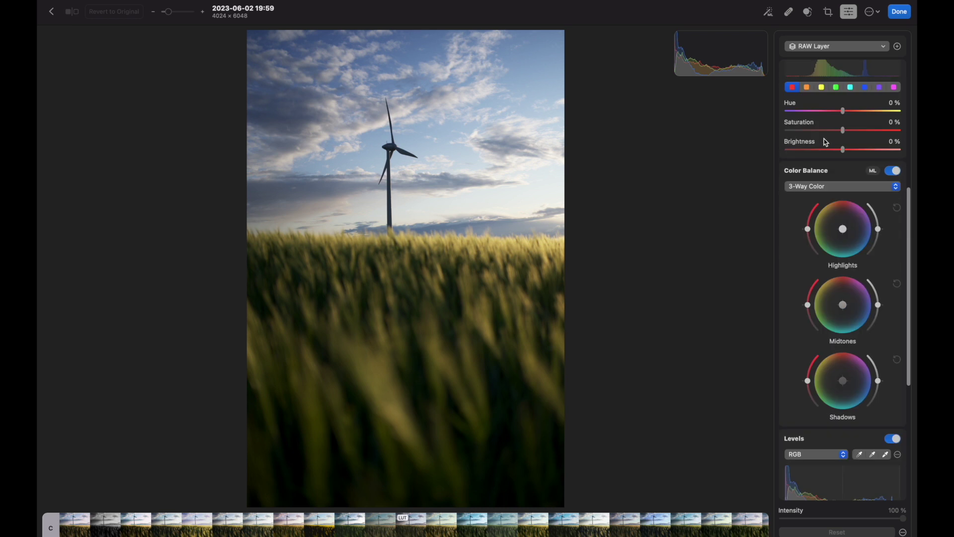
{"action": "left_click", "coordinate": [893, 185]}
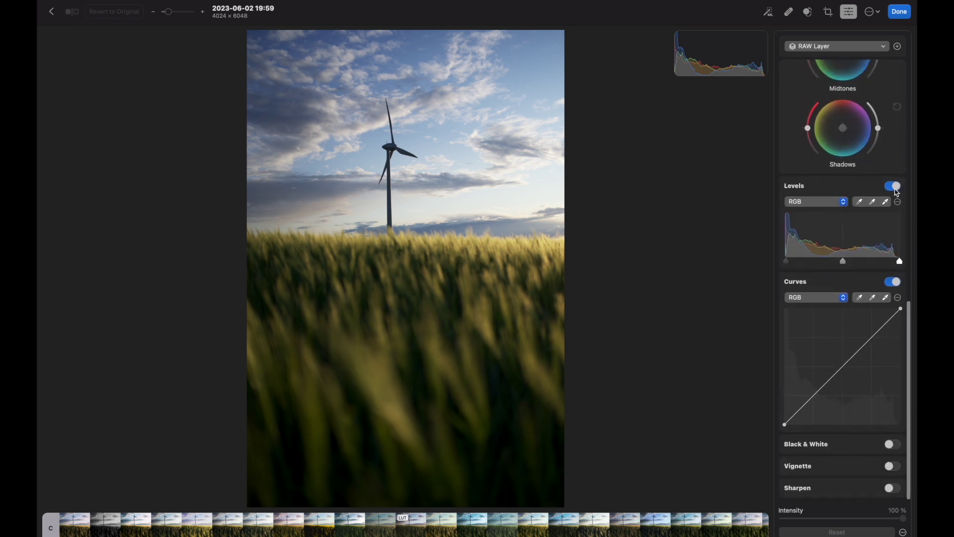
{"action": "left_click", "coordinate": [888, 284]}
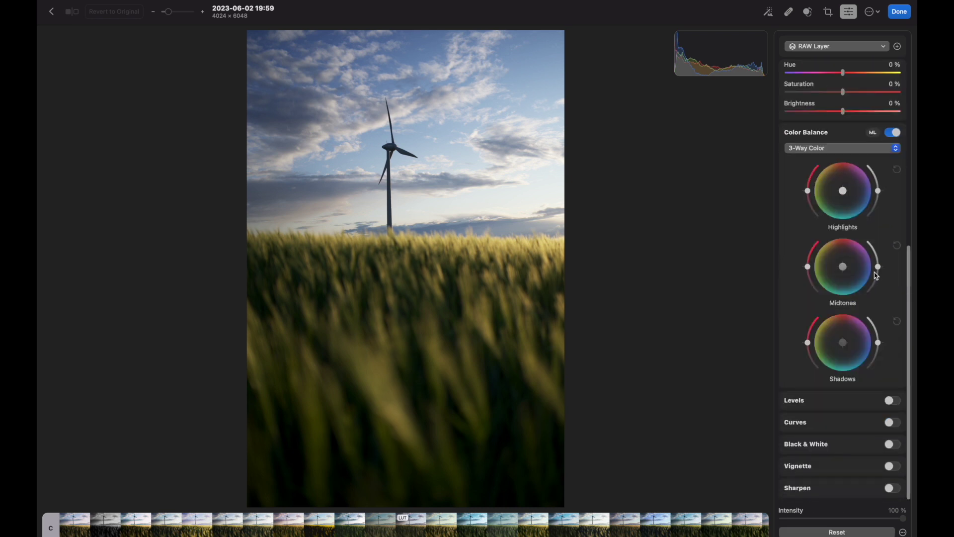
{"action": "left_click", "coordinate": [893, 133]}
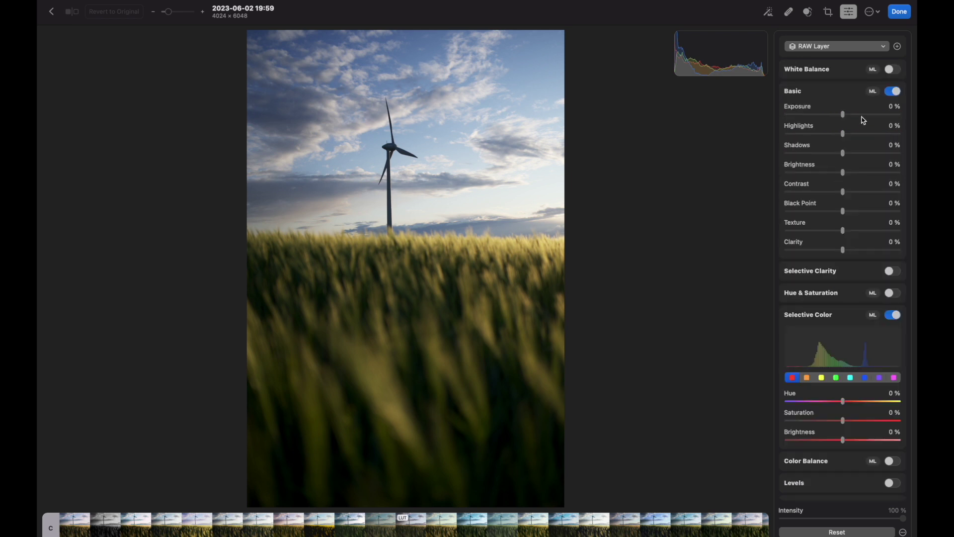
Try Basic auto light and Highlights at -83 %, then revert the photo to original.
{"action": "left_click", "coordinate": [864, 116]}
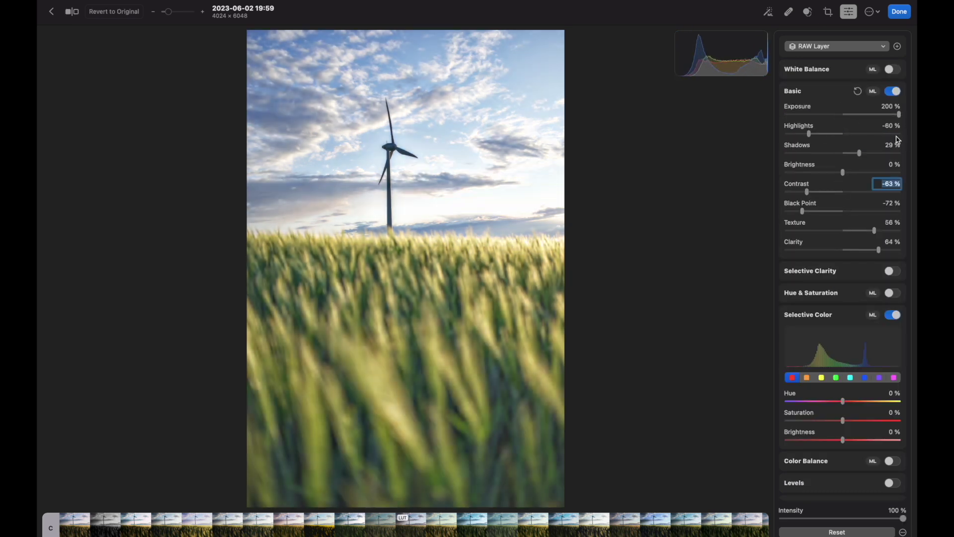
{"action": "left_click_drag", "start_coordinate": [809, 134], "coordinate": [796, 134]}
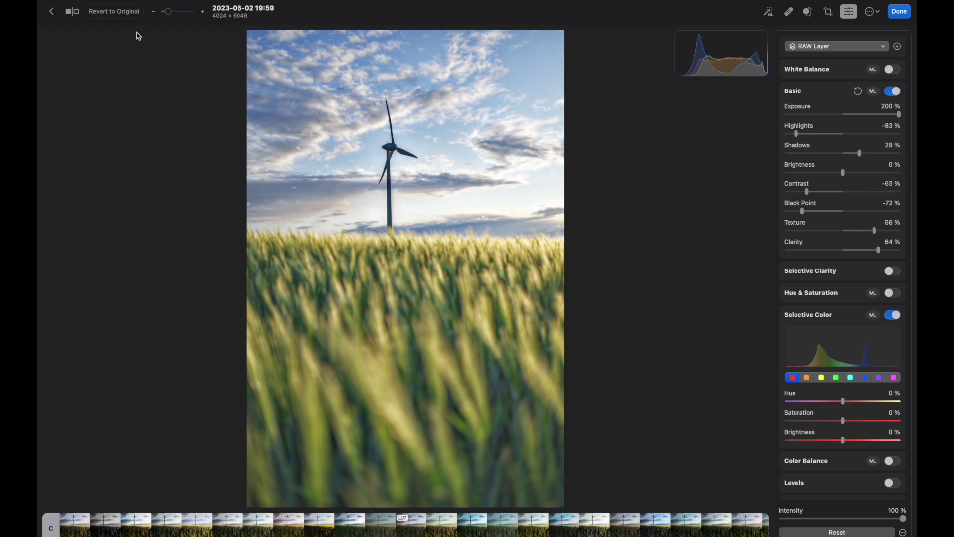
{"action": "left_click", "coordinate": [128, 13]}
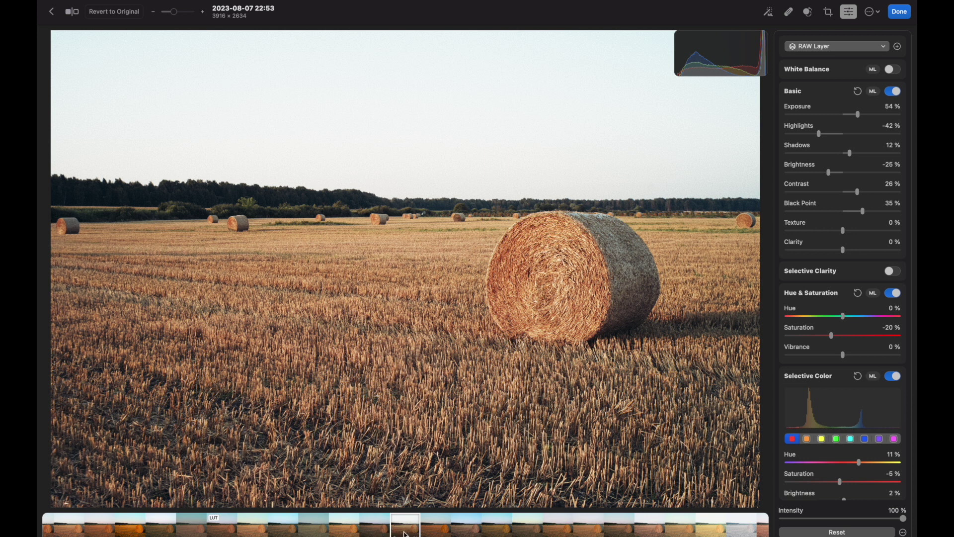
Try filmstrip preset looks on the hay bale photo, leaving the Custom9 preset's options unchanged.
{"action": "scroll", "coordinate": [405, 527], "scroll_direction": "right", "scroll_amount": 1}
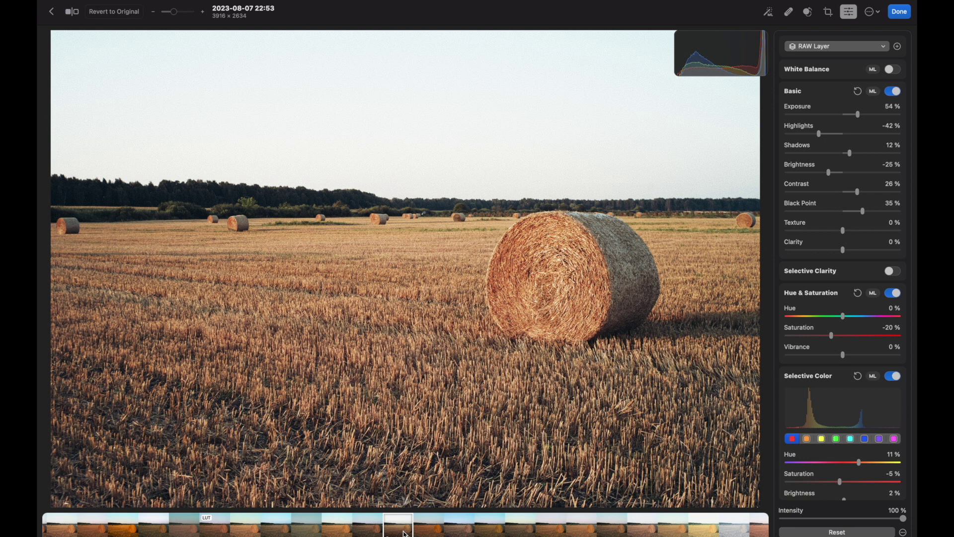
{"action": "left_click", "coordinate": [405, 531]}
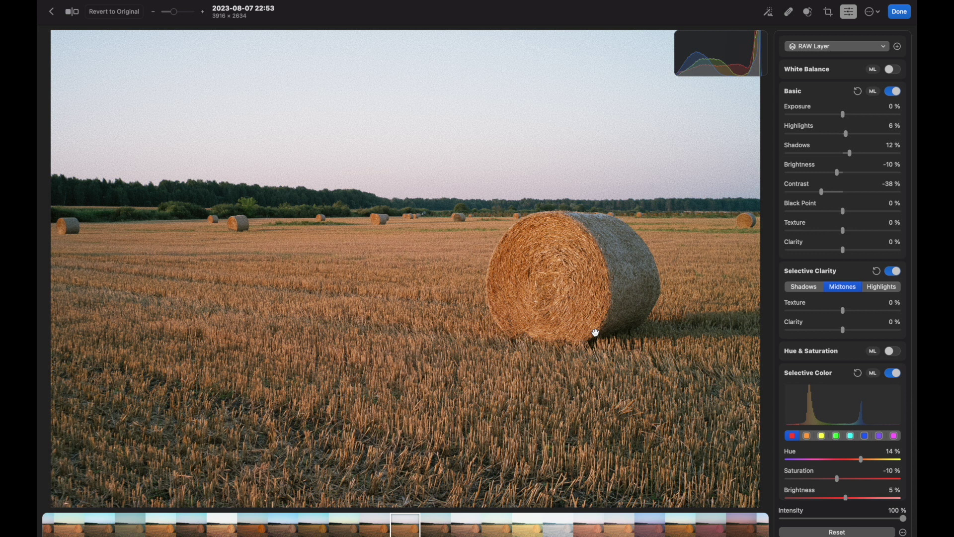
{"action": "left_click", "coordinate": [442, 523]}
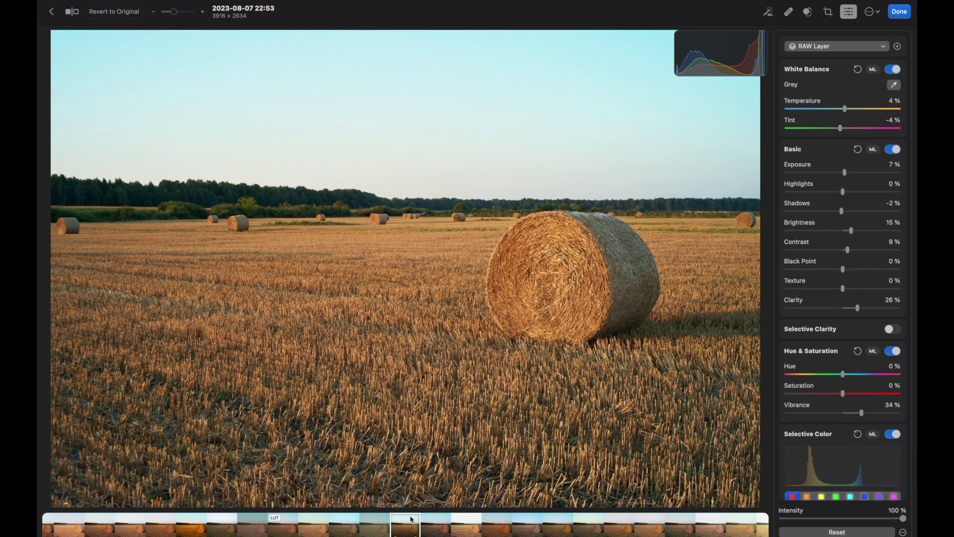
{"action": "right_click", "coordinate": [411, 519]}
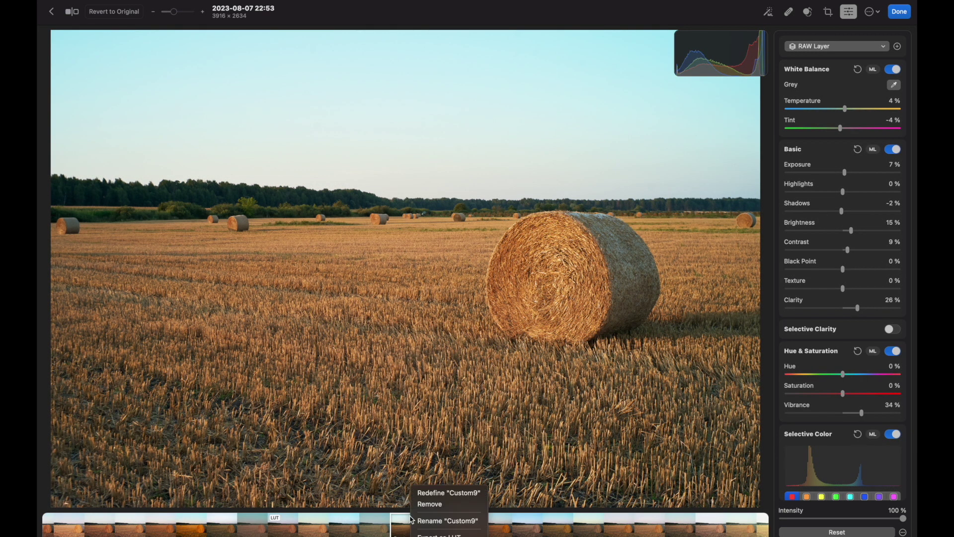
{"action": "left_click", "coordinate": [403, 306]}
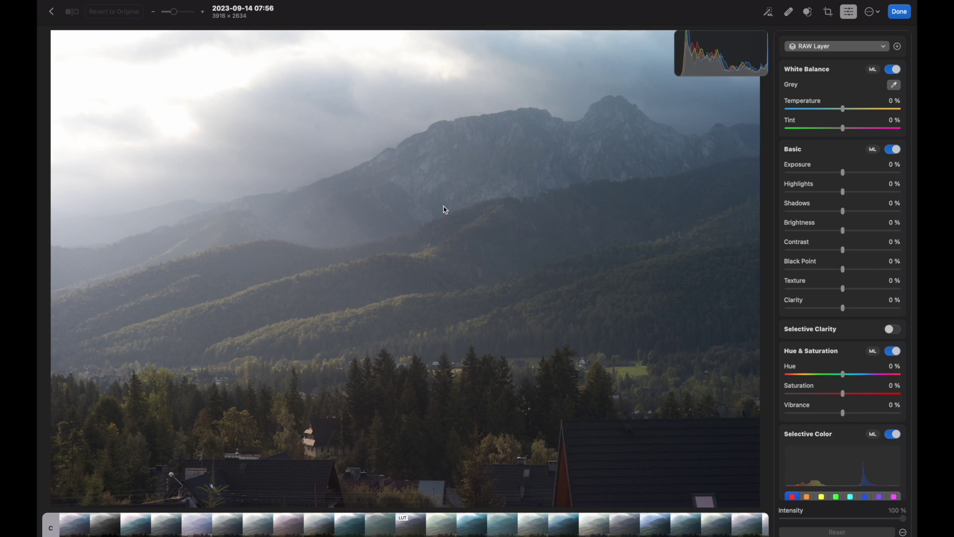
Zoom into the mountain and push Exposure to 170 %, Highlights and Shadows to -100 %.
{"action": "scroll", "coordinate": [445, 209], "scroll_direction": "up", "scroll_amount": 3}
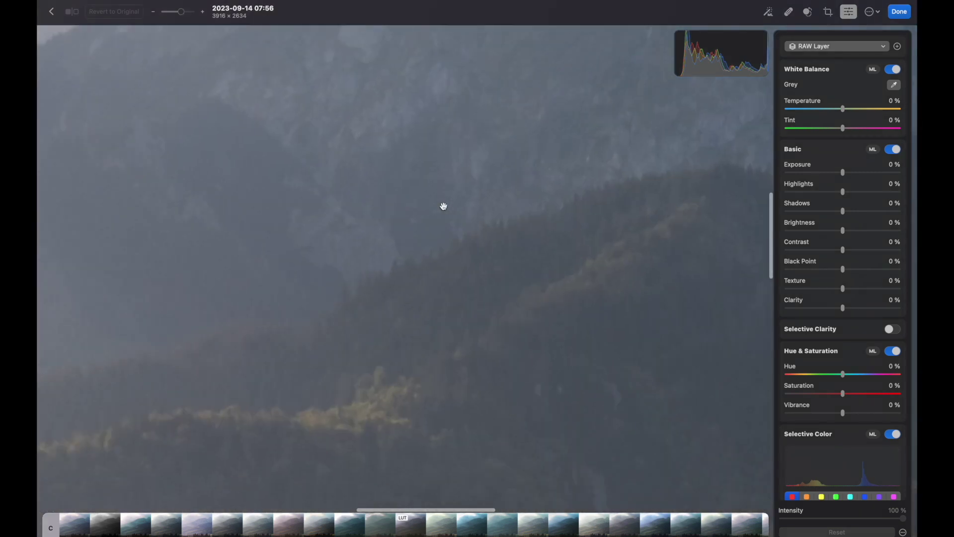
{"action": "scroll", "coordinate": [444, 209], "scroll_direction": "down", "scroll_amount": 5}
{"action": "scroll", "coordinate": [443, 206], "scroll_direction": "up", "scroll_amount": 8}
{"action": "left_click_drag", "start_coordinate": [444, 206], "coordinate": [632, 36]}
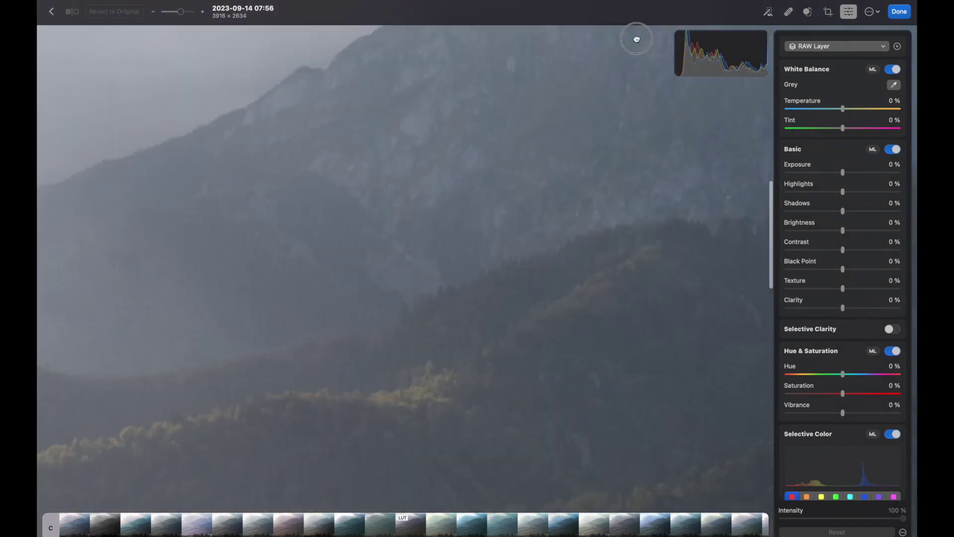
{"action": "left_click_drag", "start_coordinate": [843, 172], "coordinate": [890, 172]}
{"action": "left_click_drag", "start_coordinate": [843, 192], "coordinate": [781, 192]}
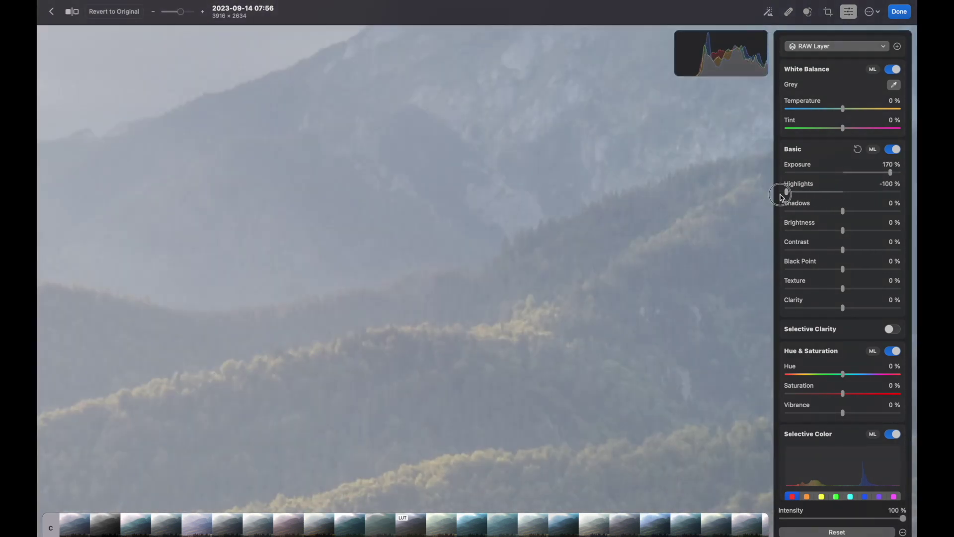
{"action": "left_click_drag", "start_coordinate": [842, 211], "coordinate": [787, 211]}
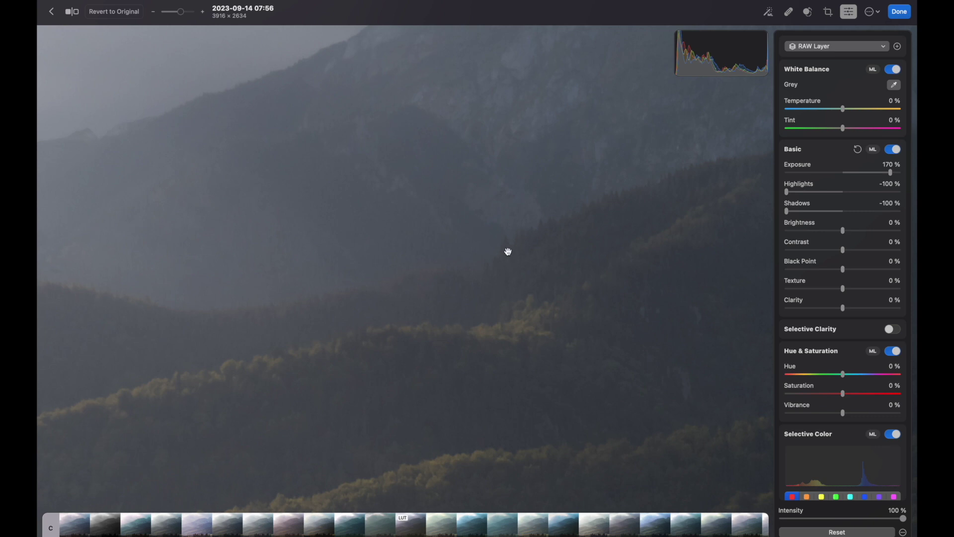
Refine Shadows to -25 % and lower Exposure to about 97 %.
{"action": "scroll", "coordinate": [507, 251], "scroll_direction": "down", "scroll_amount": 10}
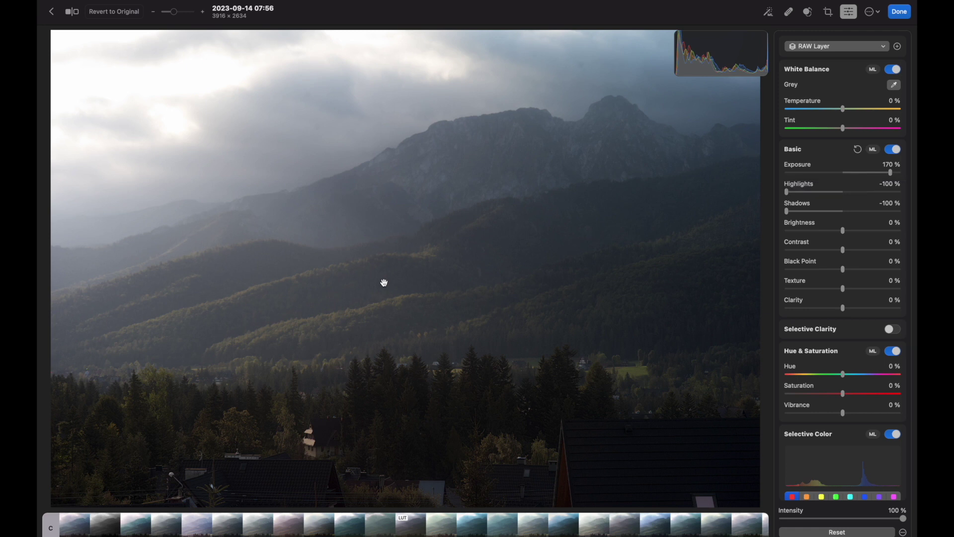
{"action": "left_click_drag", "start_coordinate": [837, 212], "coordinate": [829, 216]}
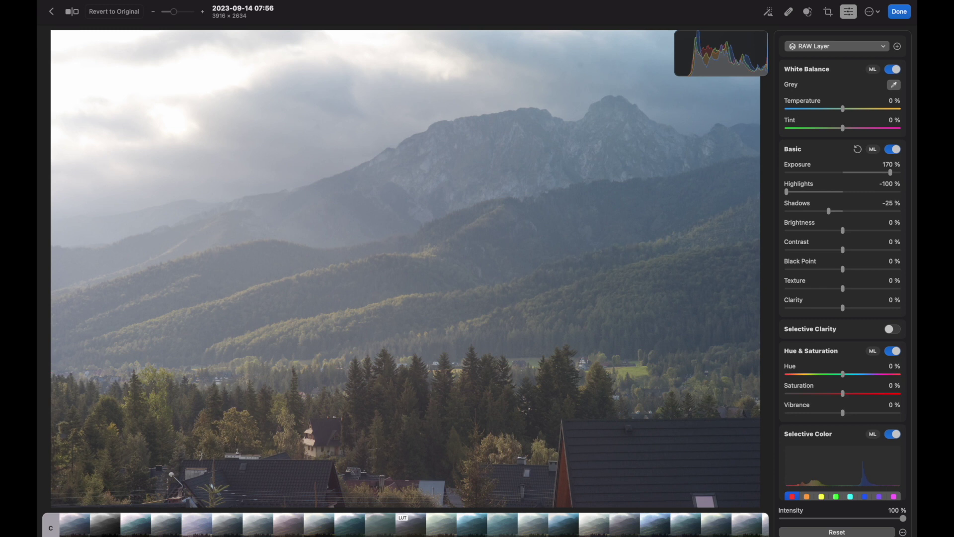
{"action": "left_click_drag", "start_coordinate": [862, 173], "coordinate": [870, 178]}
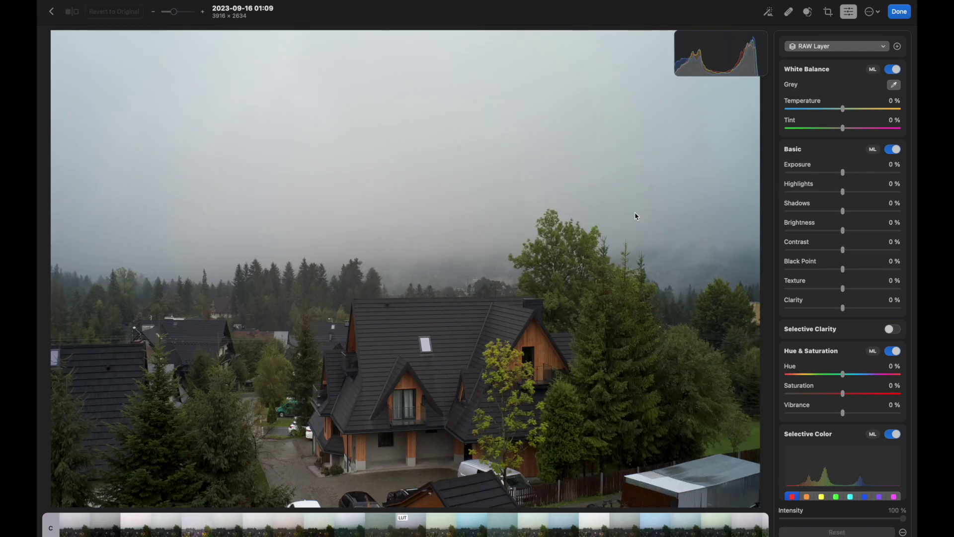
Set Exposure to 72 % and Highlights to -89 %, then export as JPEG replacing the existing file.
{"action": "left_click_drag", "start_coordinate": [842, 172], "coordinate": [862, 172]}
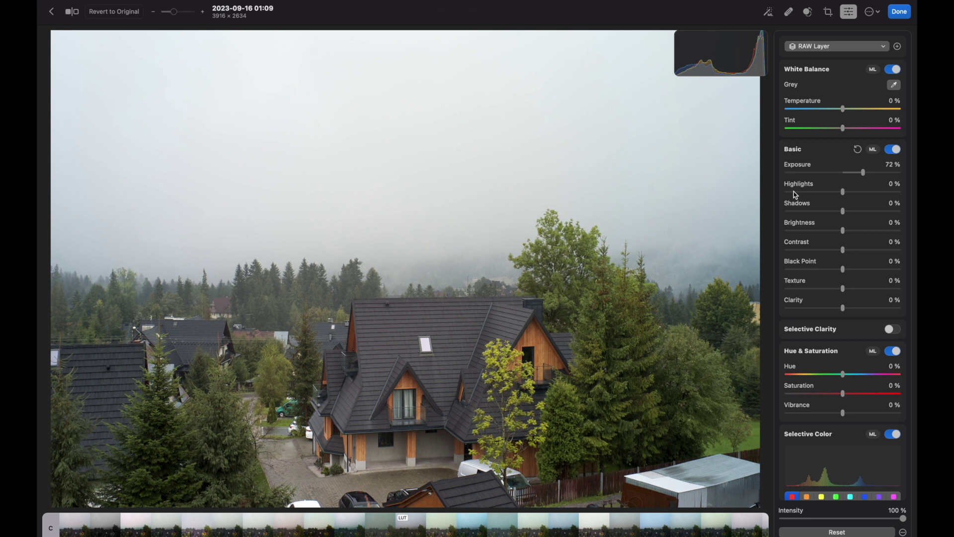
{"action": "left_click", "coordinate": [795, 193]}
{"action": "left_click", "coordinate": [877, 14]}
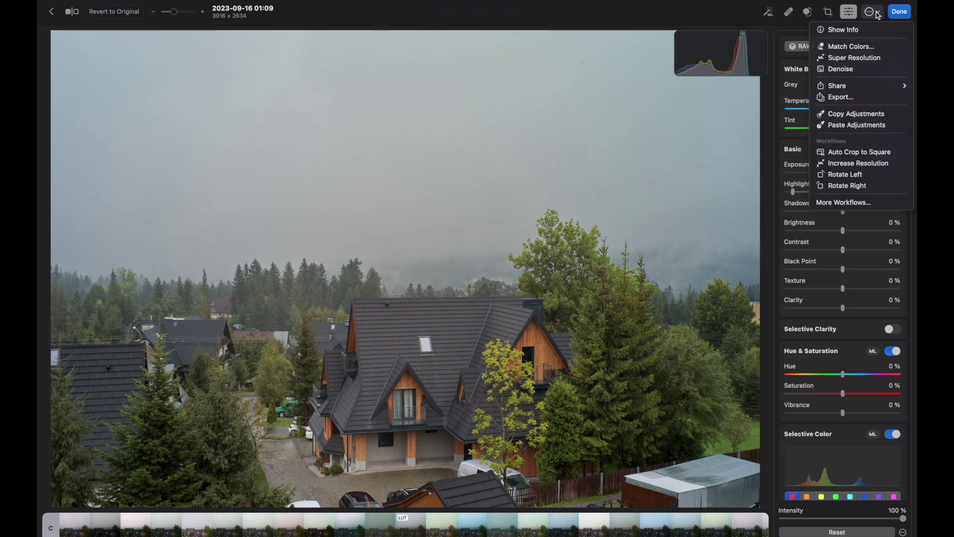
{"action": "left_click", "coordinate": [841, 97]}
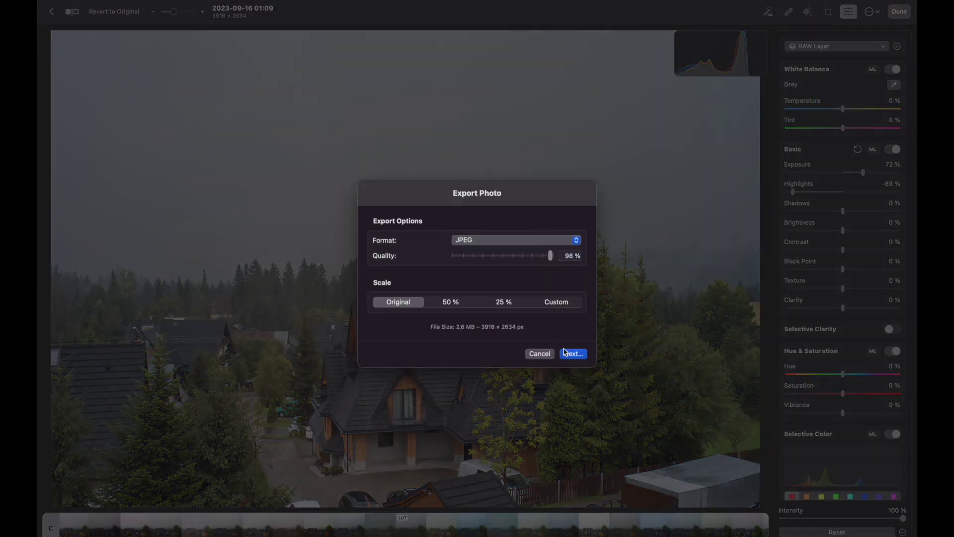
{"action": "left_click", "coordinate": [567, 353]}
{"action": "left_click", "coordinate": [652, 371]}
{"action": "left_click", "coordinate": [524, 326]}
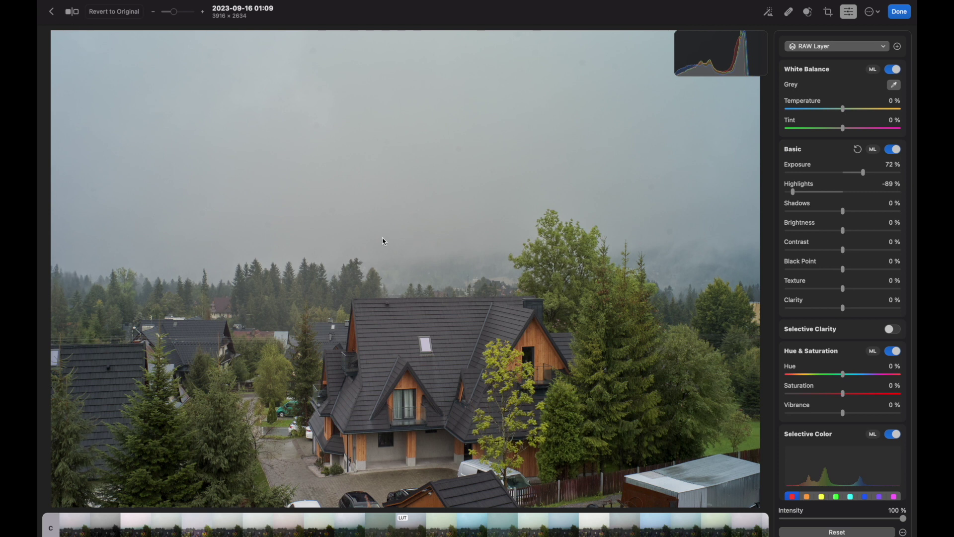
Advance to the next photo, the unedited sunlit mountain-ridge shot.
{"action": "key", "text": "Right"}
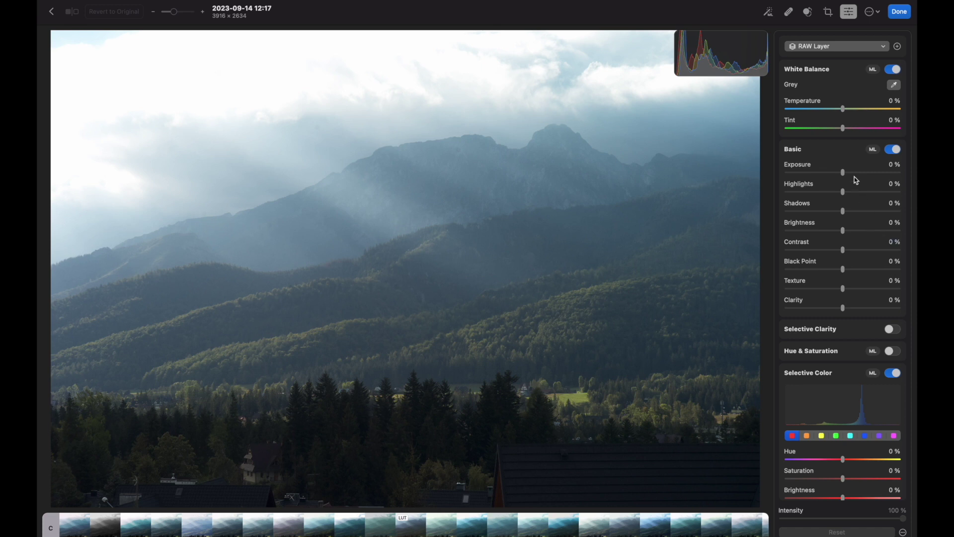
Raise Exposure to 75 % and add a sky Linear Gradient layer with Highlights -86 %, Exposure -130 %.
{"action": "left_click_drag", "start_coordinate": [843, 172], "coordinate": [866, 176]}
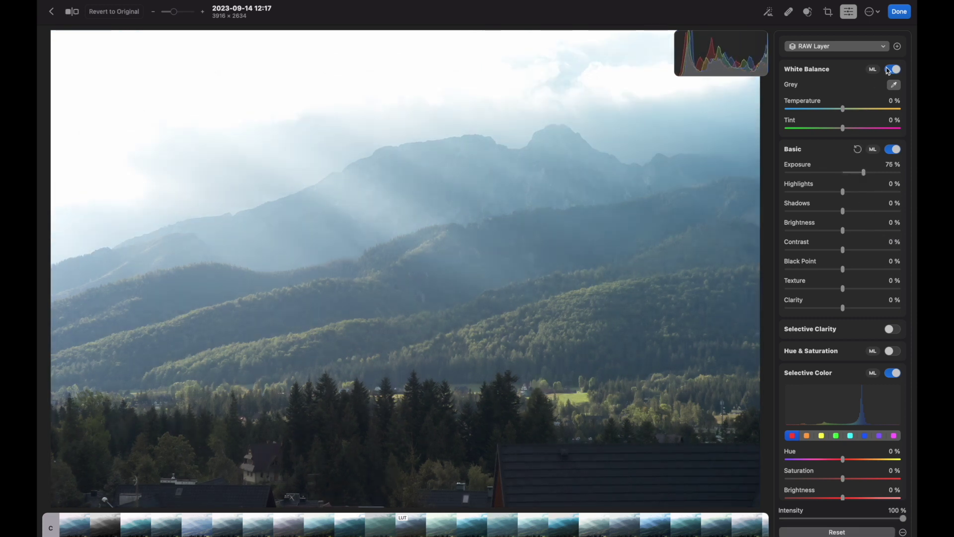
{"action": "left_click", "coordinate": [898, 47]}
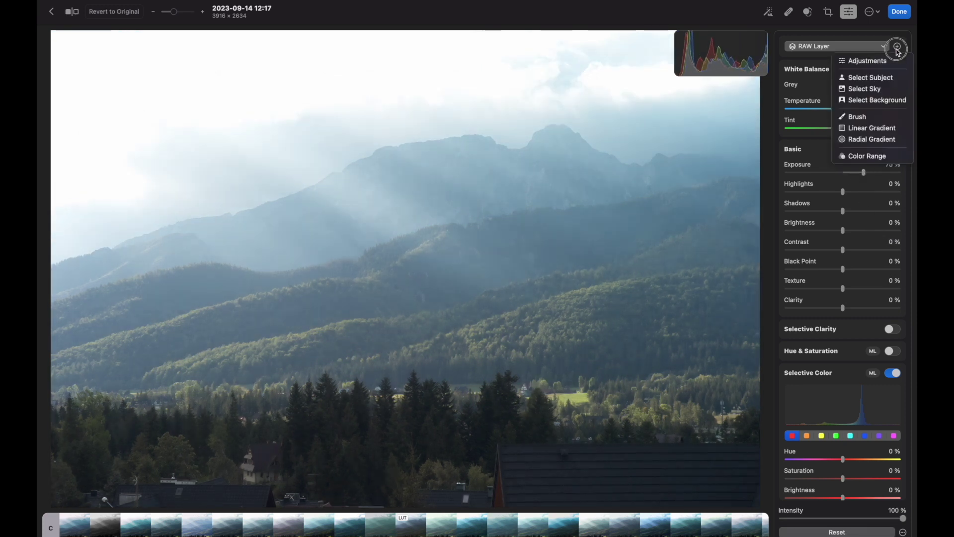
{"action": "left_click", "coordinate": [883, 131]}
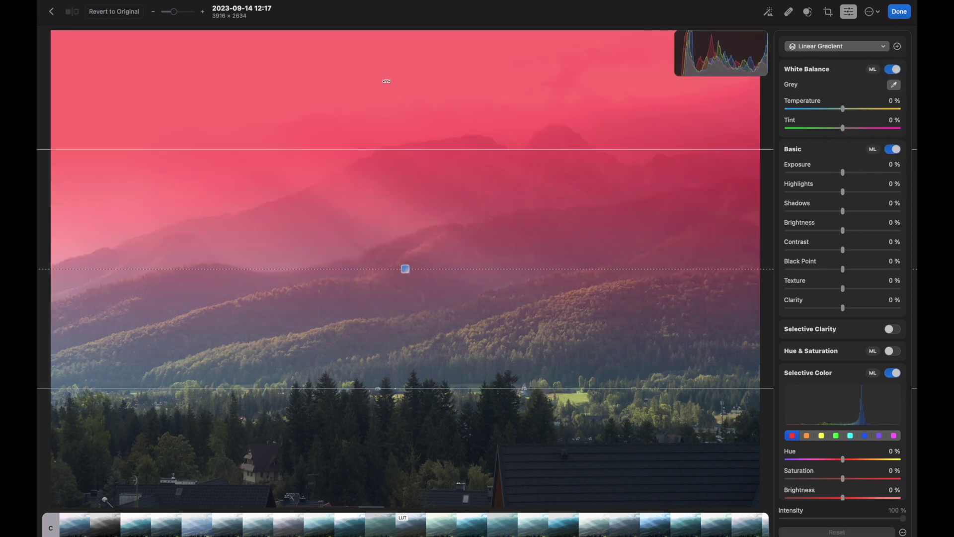
{"action": "left_click", "coordinate": [793, 191]}
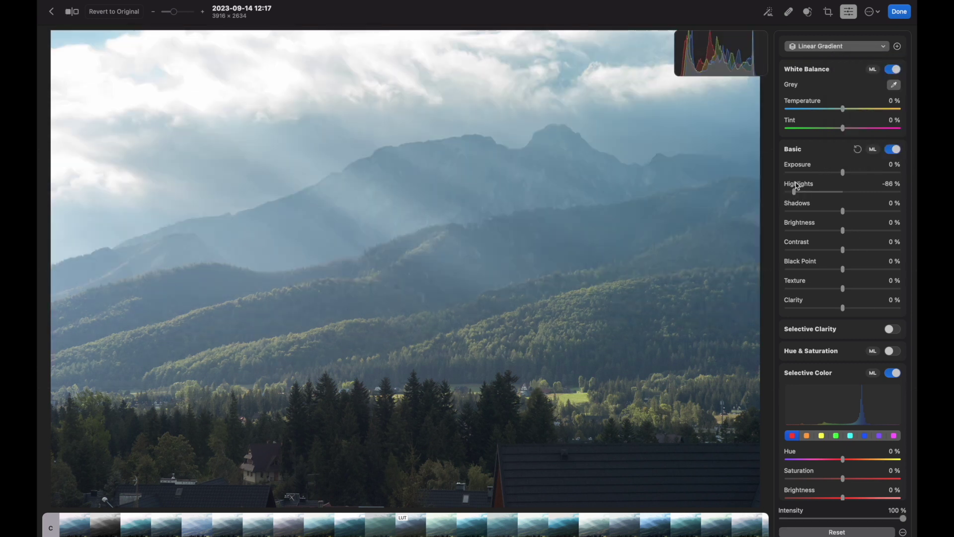
{"action": "left_click", "coordinate": [806, 172]}
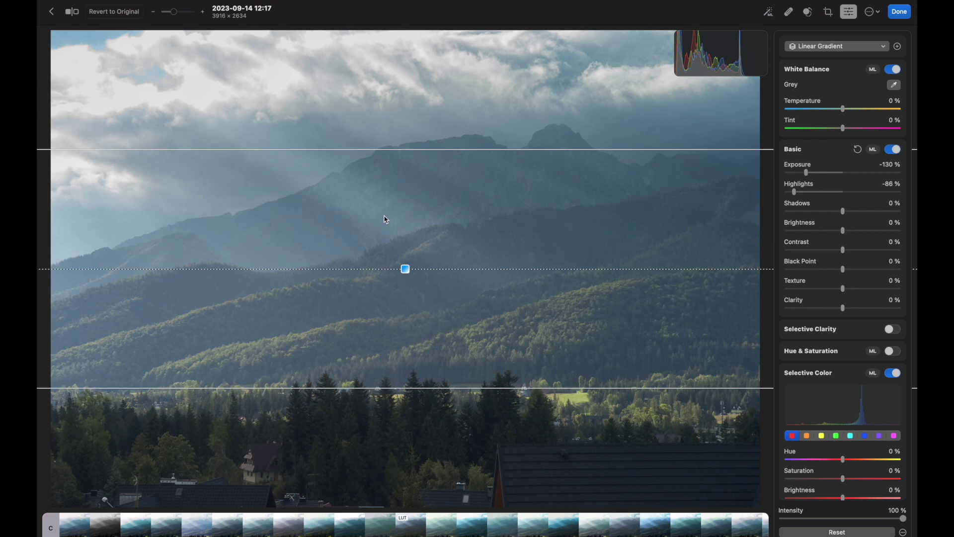
{"action": "left_click", "coordinate": [837, 46]}
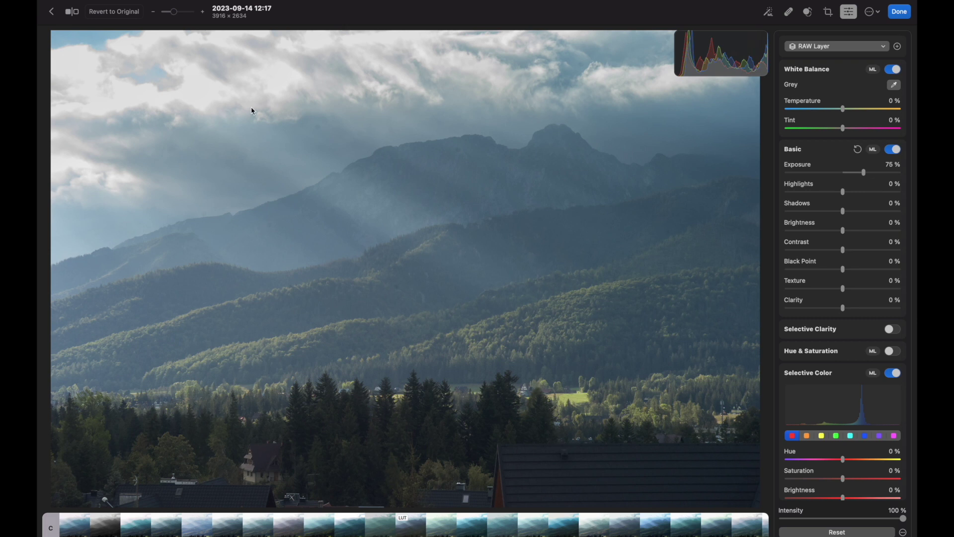
Copy the 12:17 photo's adjustments and open the next photo for modifying.
{"action": "right_click", "coordinate": [151, 4]}
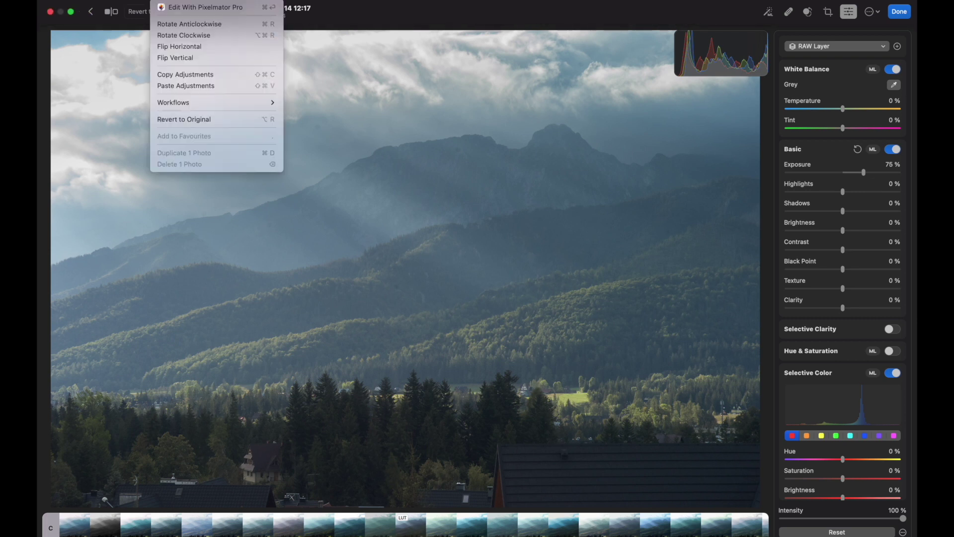
{"action": "left_click", "coordinate": [191, 74]}
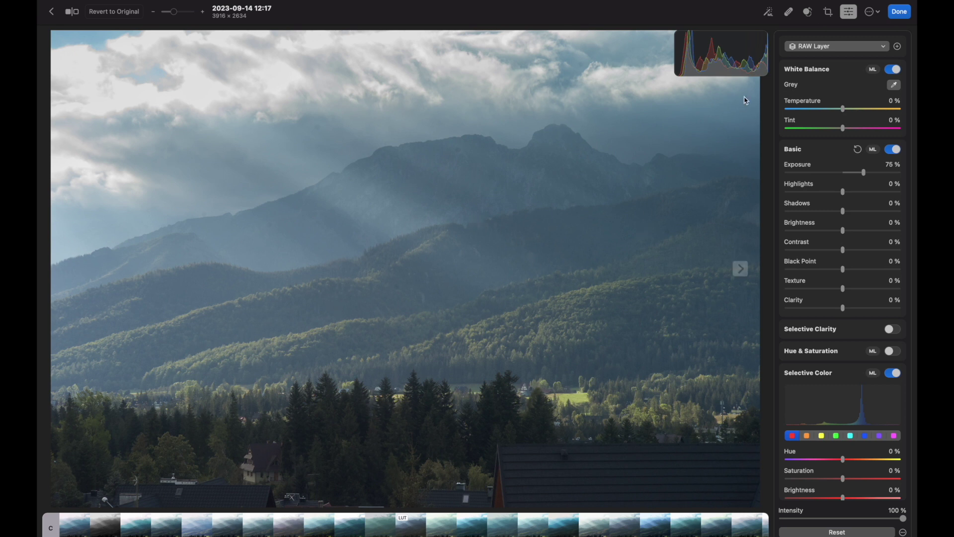
{"action": "key", "text": "Right"}
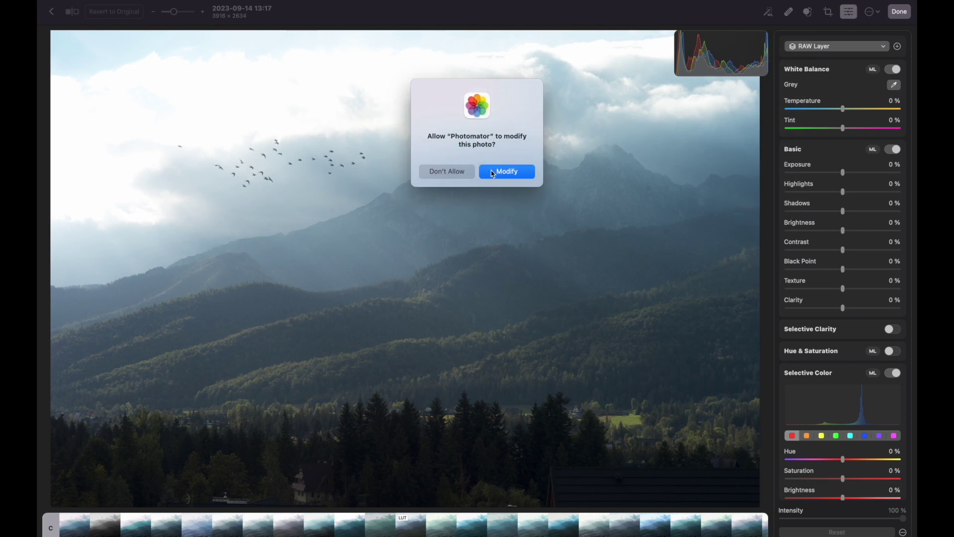
{"action": "left_click", "coordinate": [506, 171]}
Paste the adjustments onto the 13:17 birds photo and check its layers, finding only a RAW layer.
{"action": "right_click", "coordinate": [152, 4]}
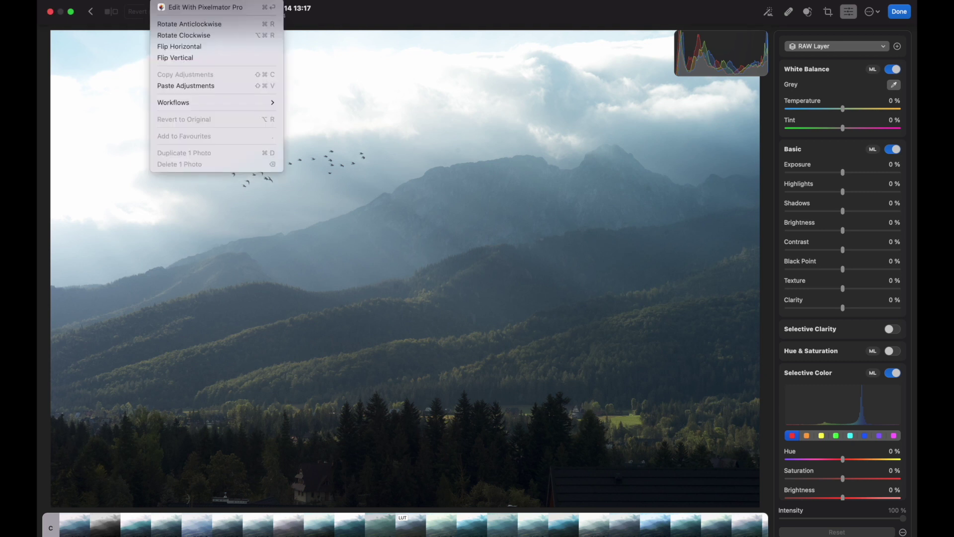
{"action": "left_click", "coordinate": [185, 85]}
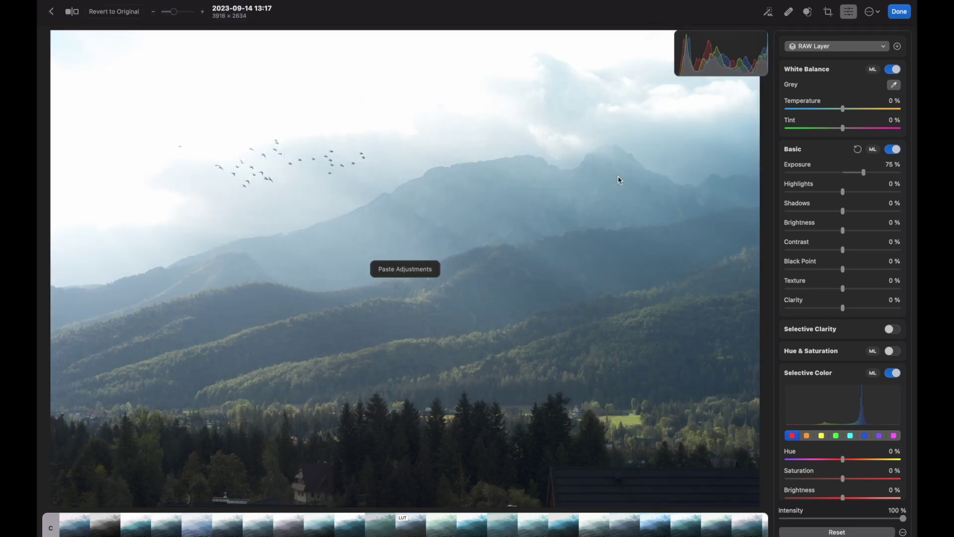
{"action": "left_click", "coordinate": [776, 137]}
{"action": "left_click", "coordinate": [843, 48]}
{"action": "left_click", "coordinate": [845, 86]}
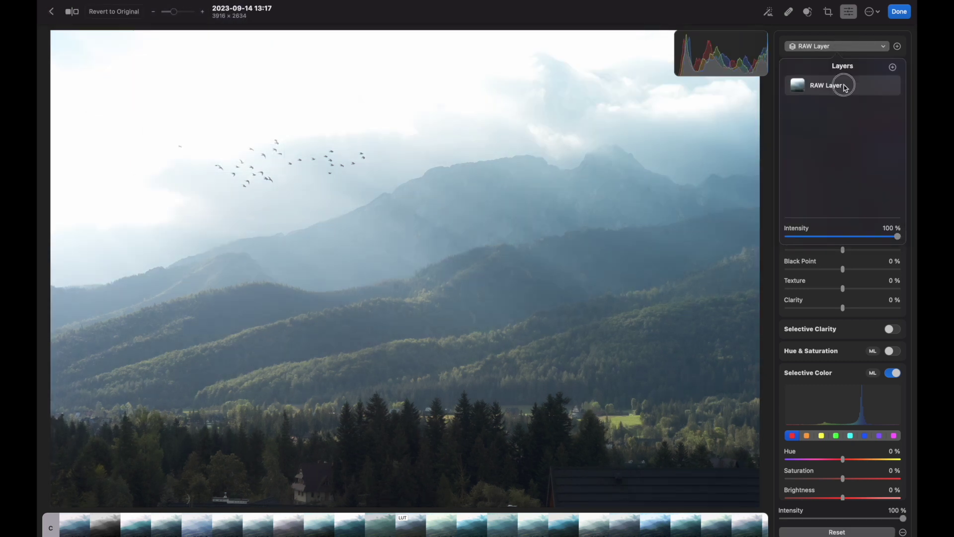
{"action": "left_click", "coordinate": [776, 117]}
{"action": "left_click", "coordinate": [843, 48]}
{"action": "left_click", "coordinate": [581, 229]}
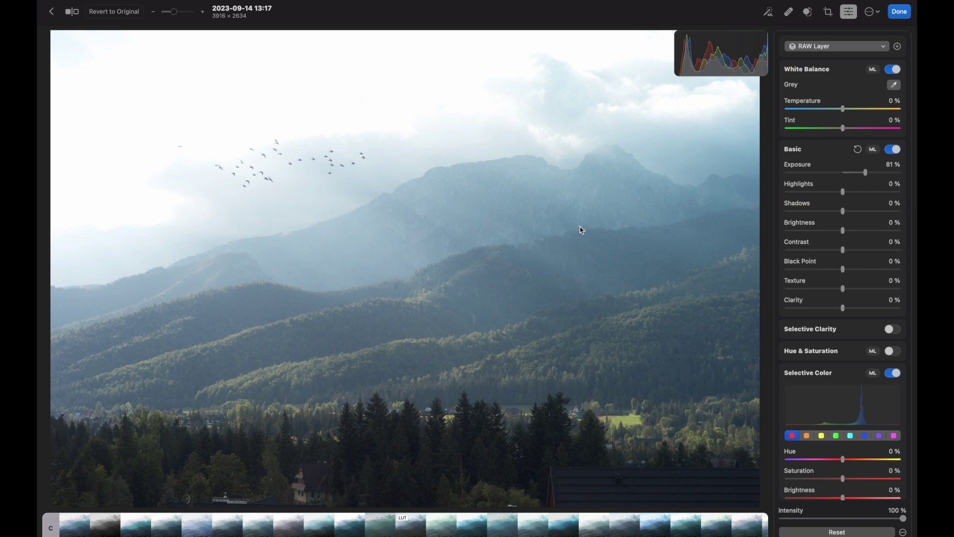
Back on the 12:17 photo, copy the Linear Gradient layer's adjustments via the Image menu.
{"action": "key", "text": "Left"}
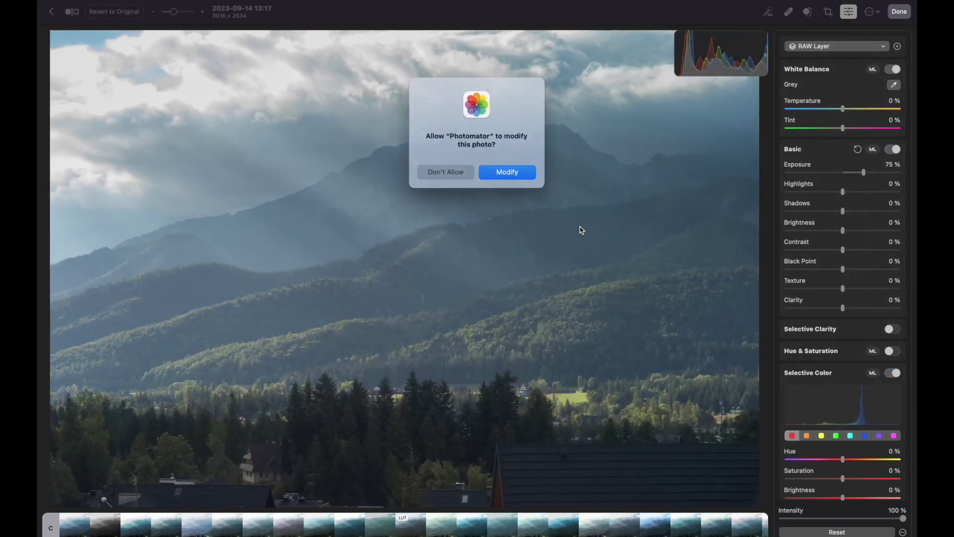
{"action": "left_click", "coordinate": [504, 173]}
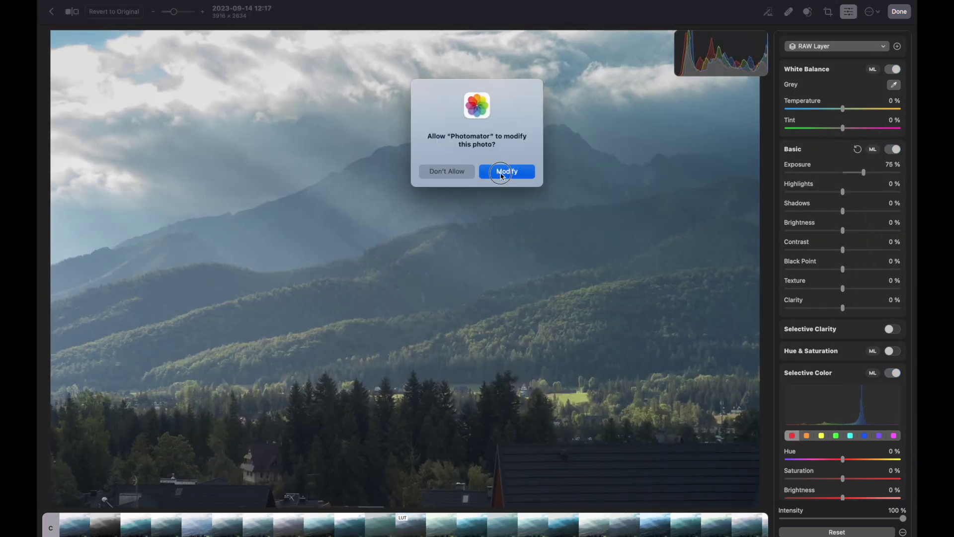
{"action": "left_click", "coordinate": [835, 88]}
{"action": "left_click", "coordinate": [564, 27]}
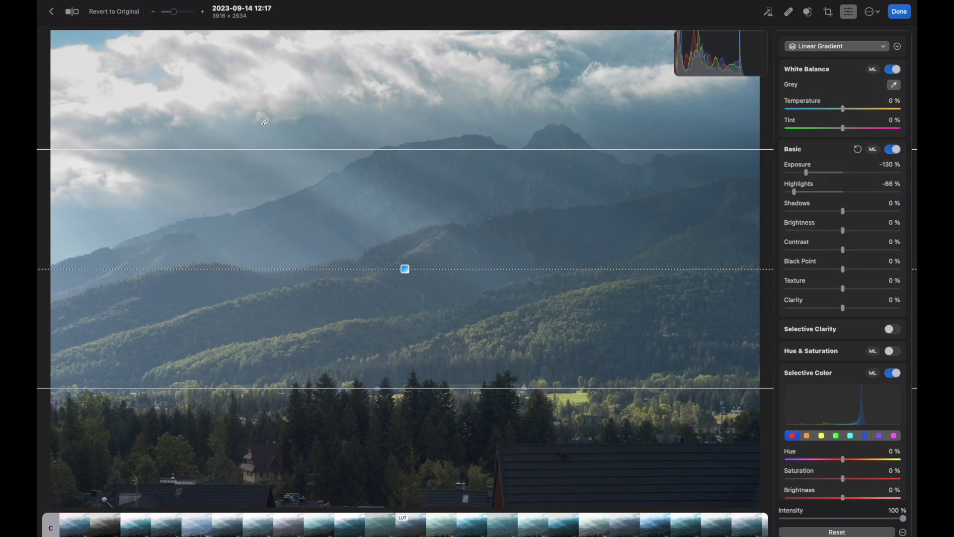
{"action": "left_click", "coordinate": [164, 1]}
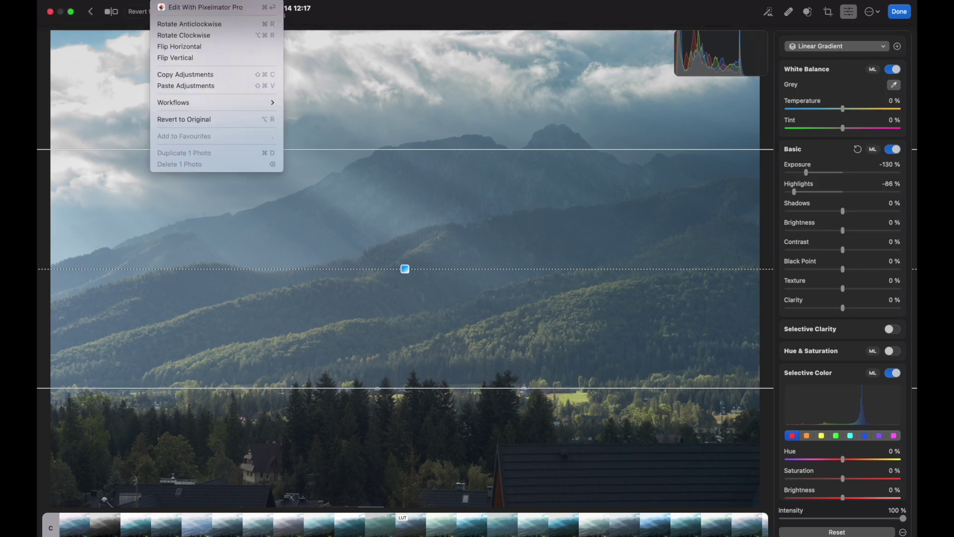
{"action": "left_click", "coordinate": [204, 74]}
Paste them onto the birds photo and inspect its layers, which darken the whole image.
{"action": "key", "text": "Left"}
{"action": "left_click", "coordinate": [164, 2]}
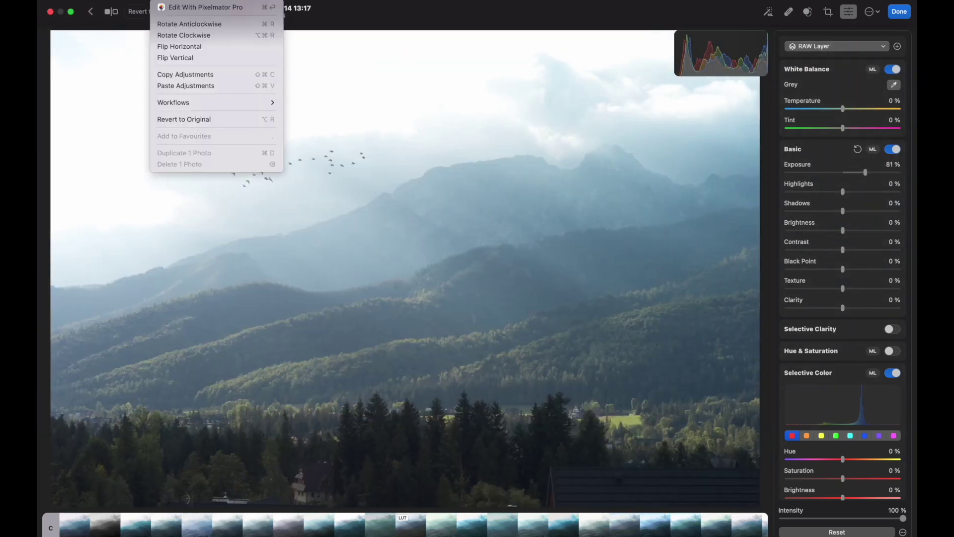
{"action": "left_click", "coordinate": [199, 84]}
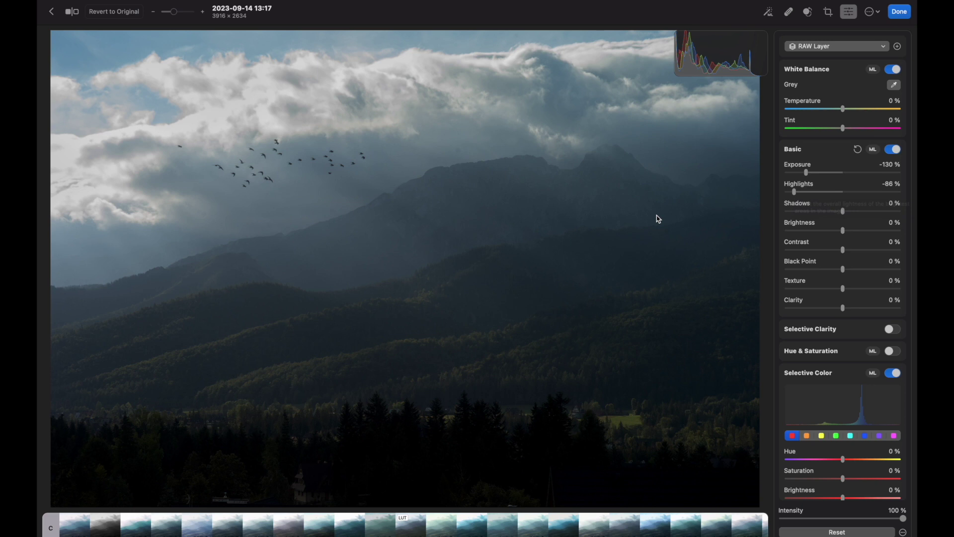
{"action": "left_click", "coordinate": [852, 47]}
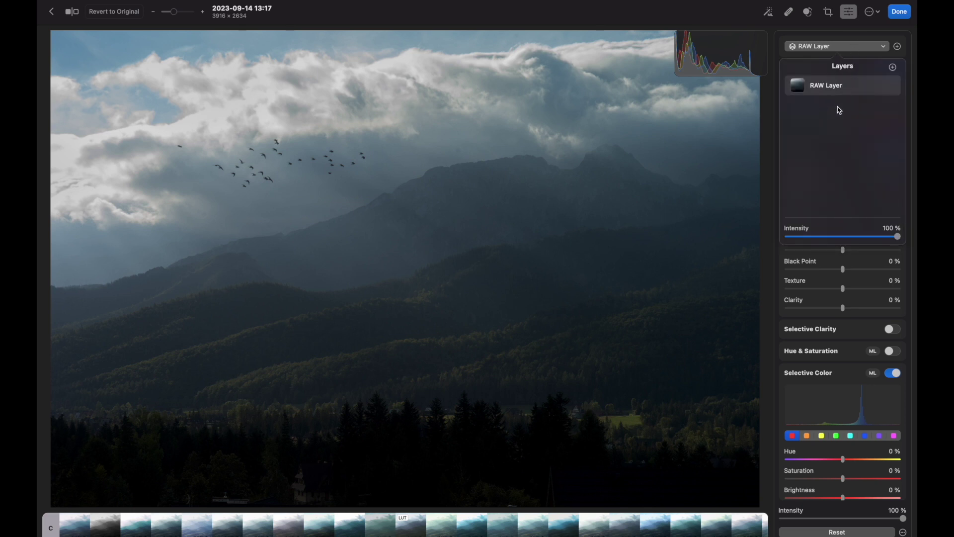
{"action": "left_click", "coordinate": [778, 124]}
{"action": "scroll", "coordinate": [601, 192], "scroll_direction": "right", "scroll_amount": 3}
{"action": "left_click", "coordinate": [833, 47]}
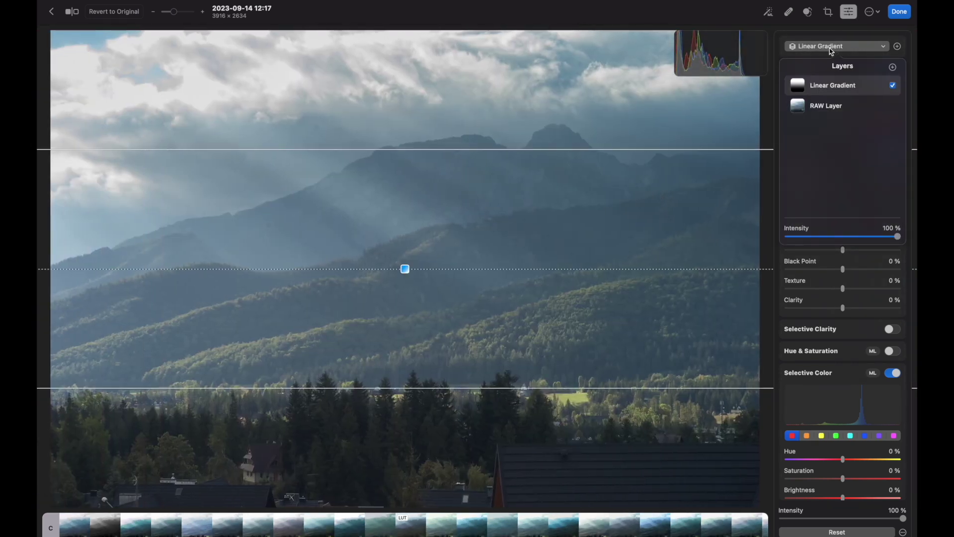
{"action": "left_click", "coordinate": [832, 50]}
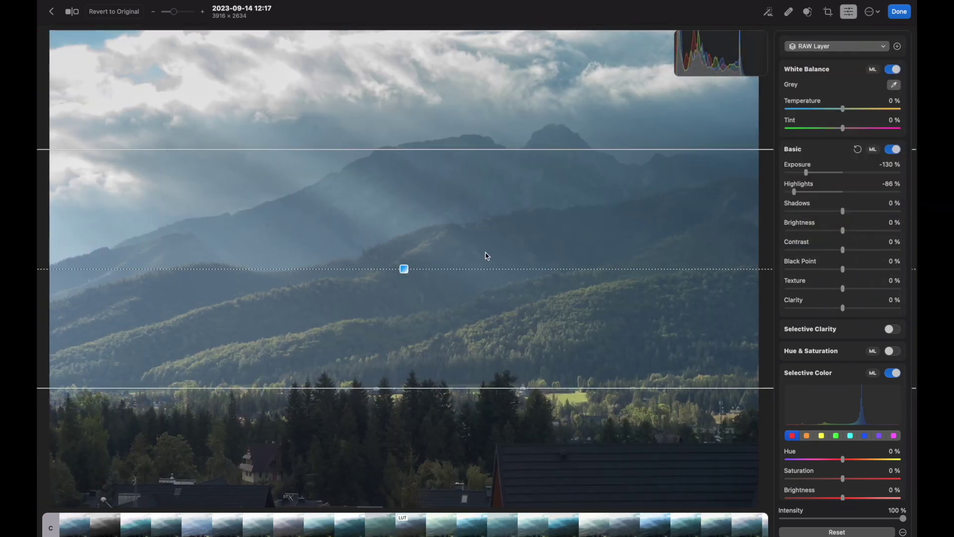
{"action": "scroll", "coordinate": [485, 253], "scroll_direction": "right", "scroll_amount": 3}
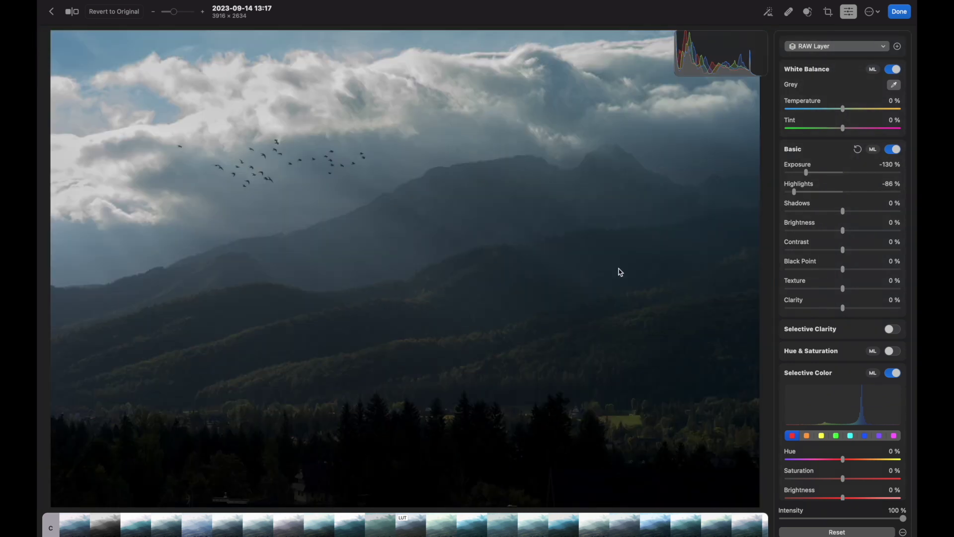
{"action": "scroll", "coordinate": [636, 270], "scroll_direction": "left", "scroll_amount": 3}
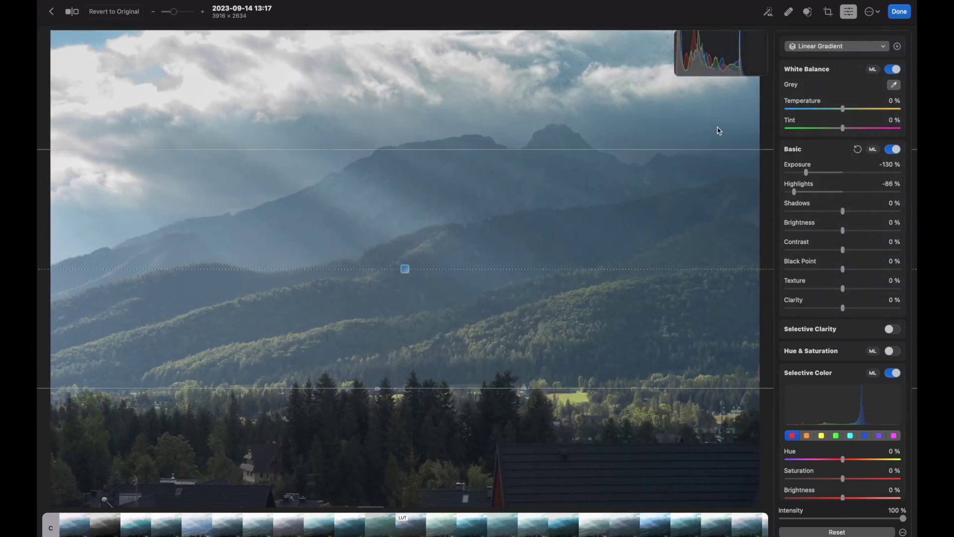
{"action": "left_click", "coordinate": [845, 46]}
{"action": "left_click", "coordinate": [846, 50]}
{"action": "scroll", "coordinate": [631, 171], "scroll_direction": "right", "scroll_amount": 3}
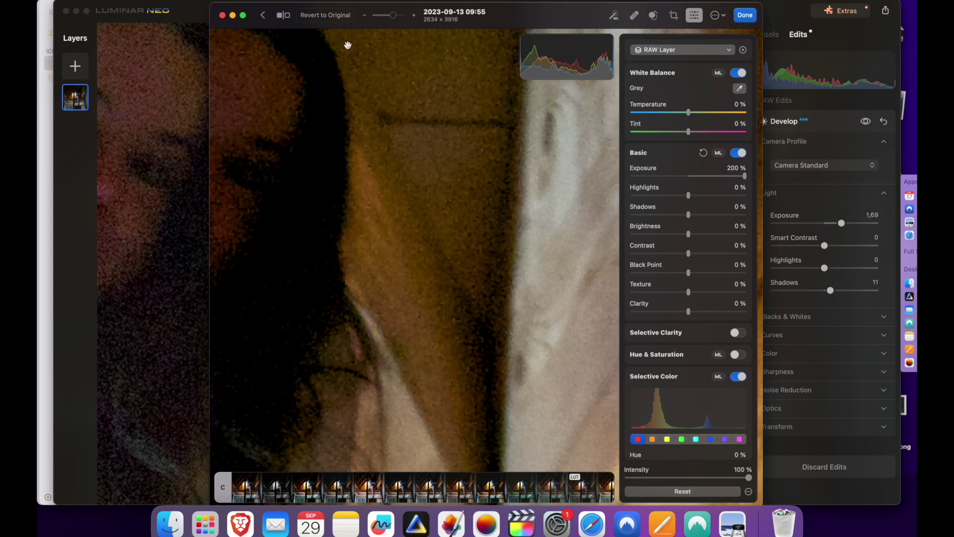
Close the Photomator editing window to return to Luminar Neo.
{"action": "left_click", "coordinate": [160, 220]}
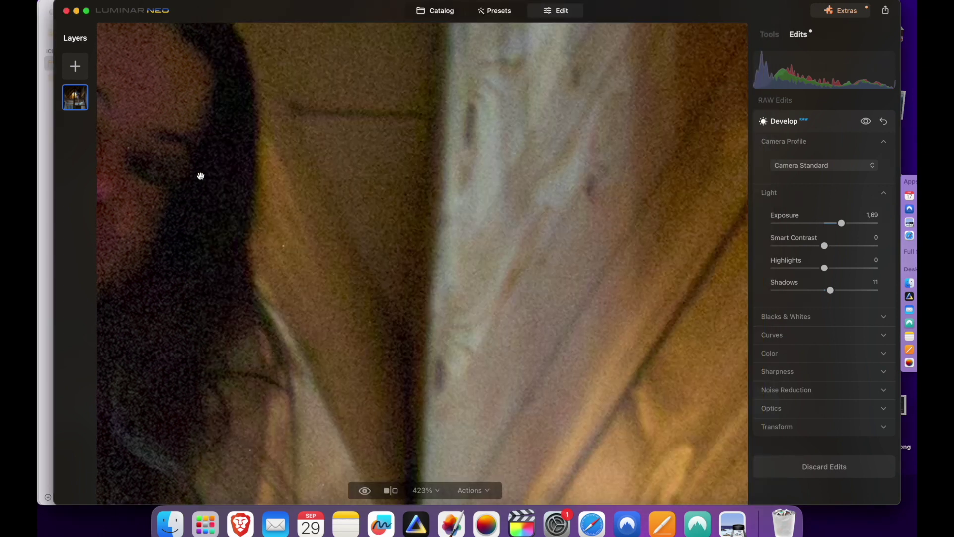